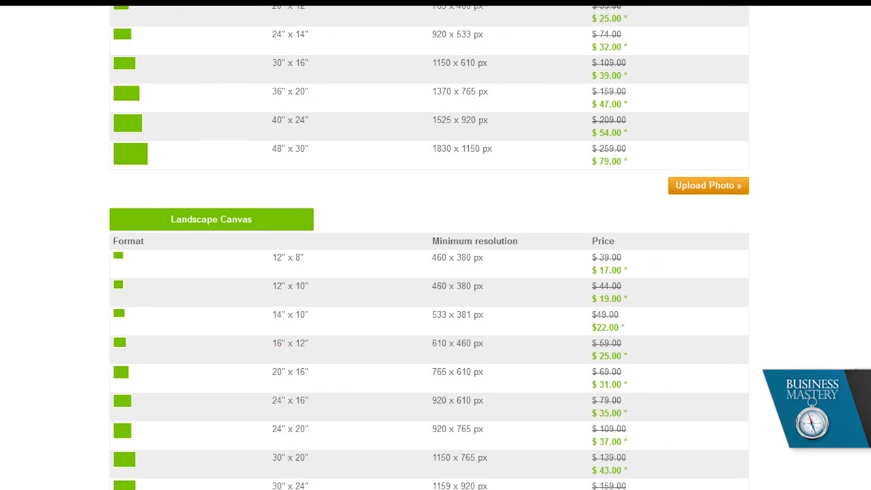
# Step: Search Google for 'print canvas 30 x 30' and view the canvas print shopping results
pyautogui.scroll(-1, 193, 409)
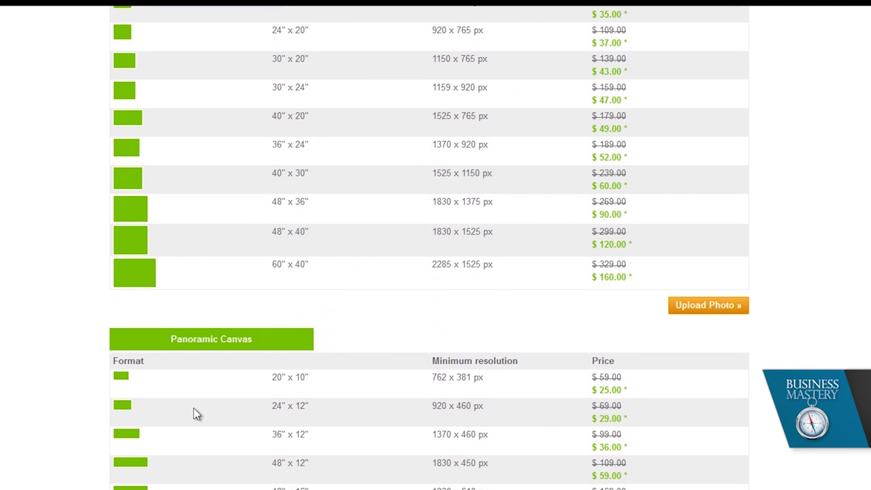
pyautogui.scroll(12, 866, 320)
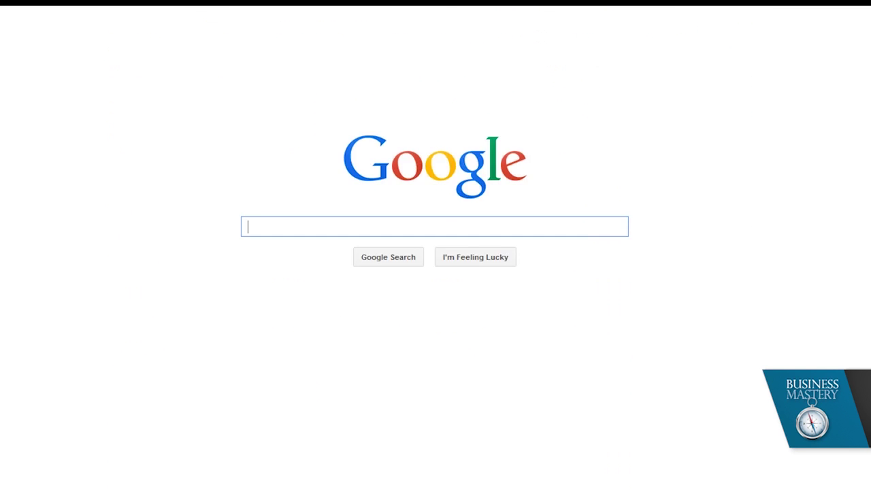
pyautogui.write('prin')
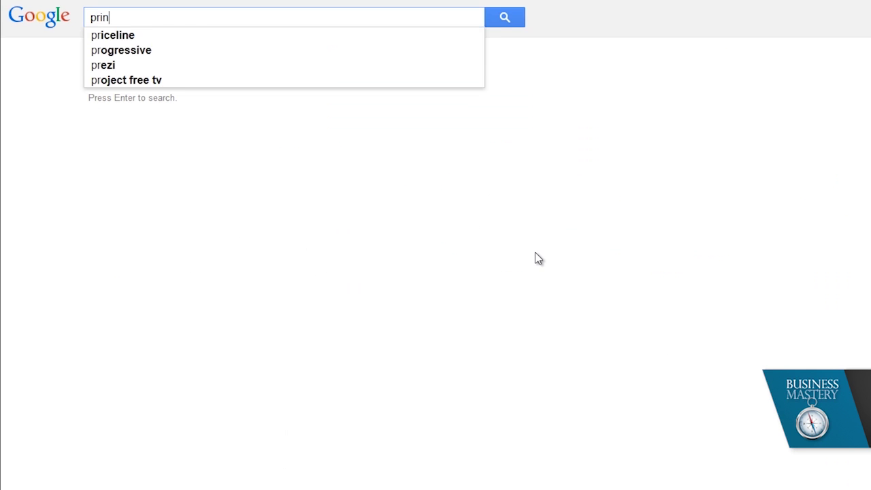
pyautogui.write('t ca')
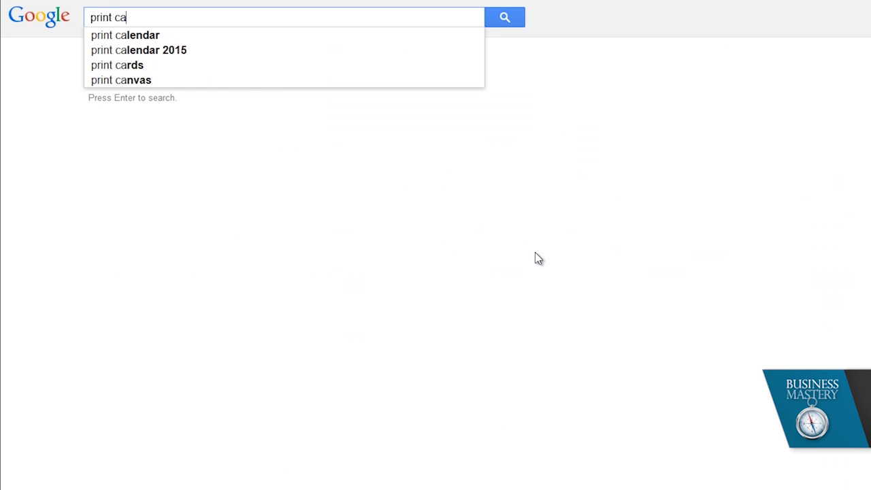
pyautogui.write('nvas 3')
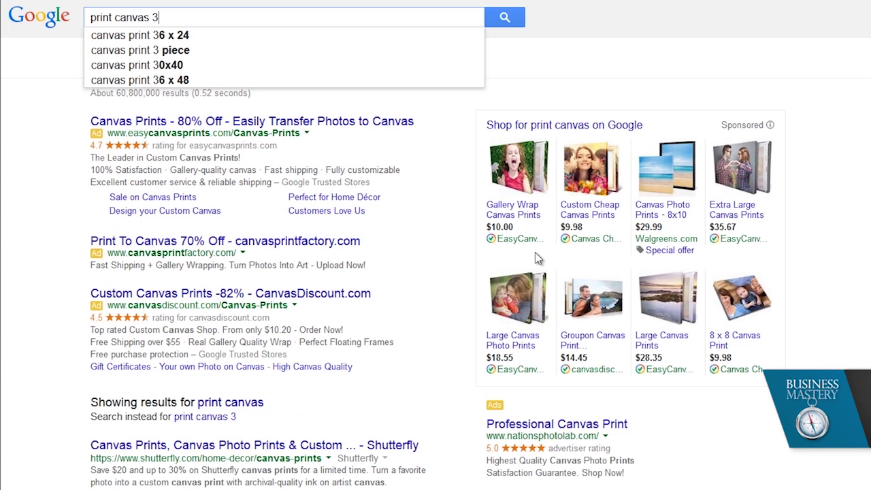
pyautogui.write('0 x 30')
pyautogui.press('Return')
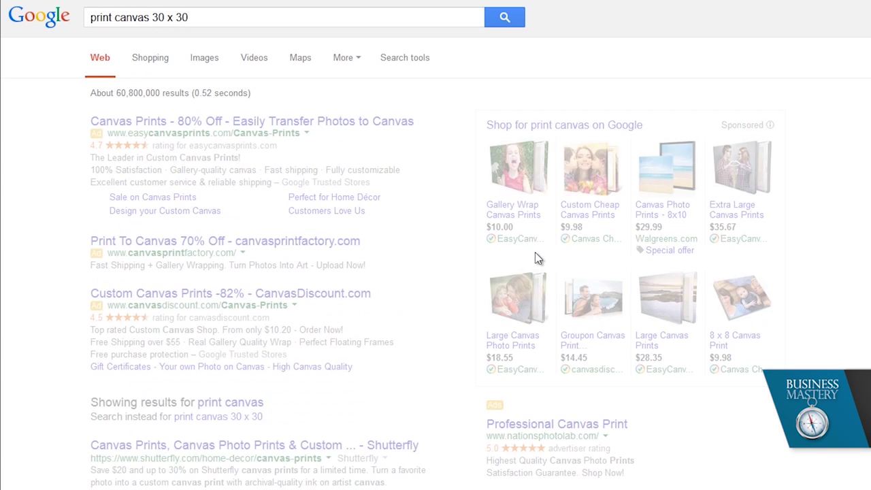
pyautogui.click(577, 133)
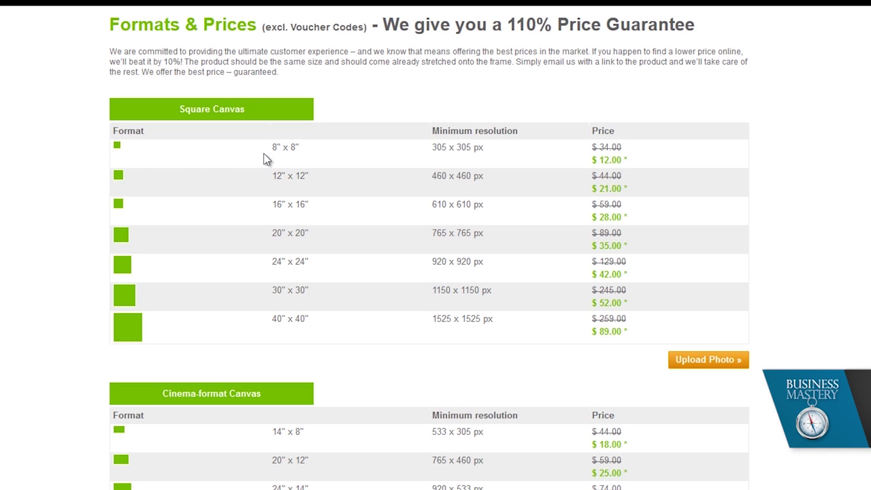
# Step: Check that an 8" x 8" canvas needs at least 305 x 305 px, then review the supported file formats
pyautogui.moveTo(267, 158); pyautogui.dragTo(313, 155)
pyautogui.click(323, 158)
pyautogui.moveTo(432, 151); pyautogui.dragTo(496, 149)
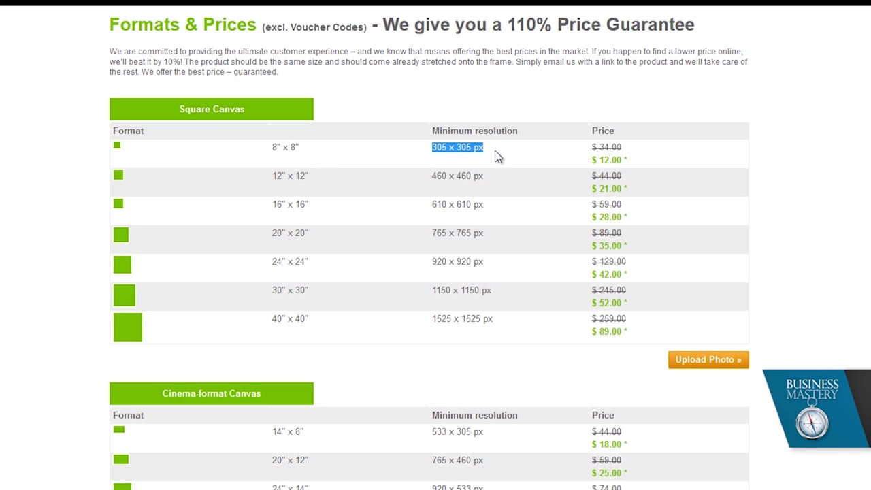
pyautogui.click(497, 156)
pyautogui.moveTo(430, 151); pyautogui.dragTo(510, 160)
pyautogui.click(510, 160)
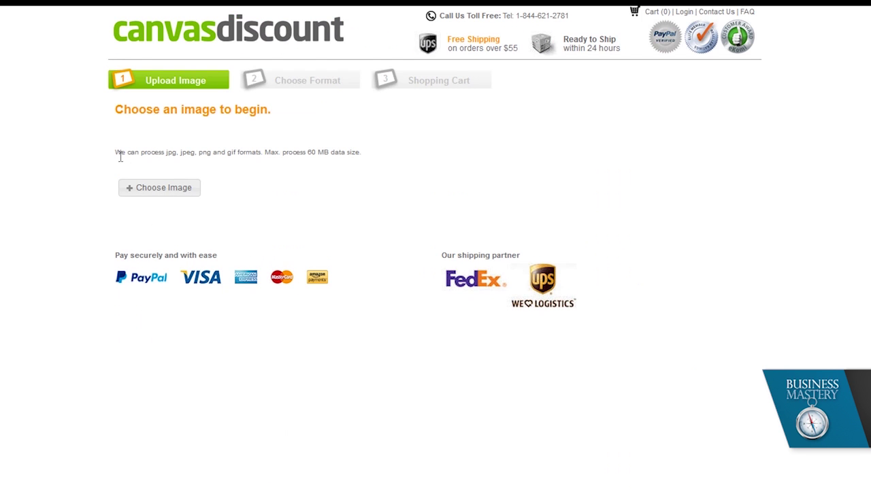
pyautogui.moveTo(115, 152); pyautogui.dragTo(358, 163)
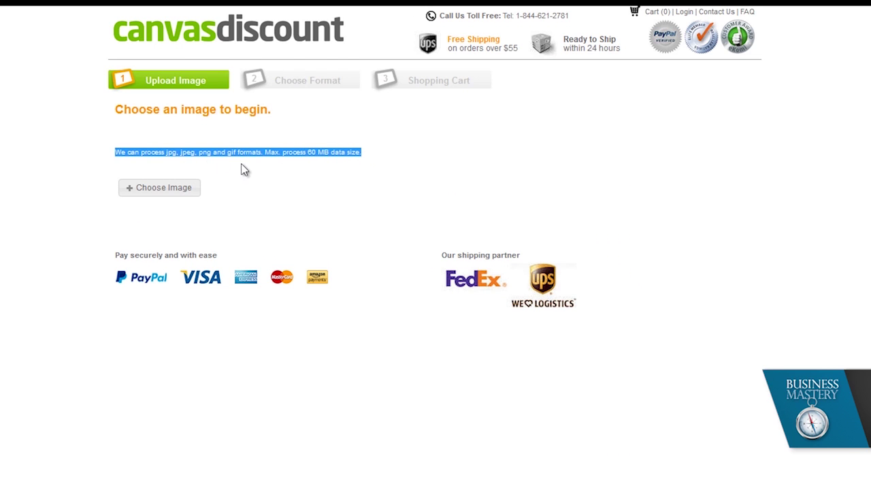
pyautogui.click(247, 179)
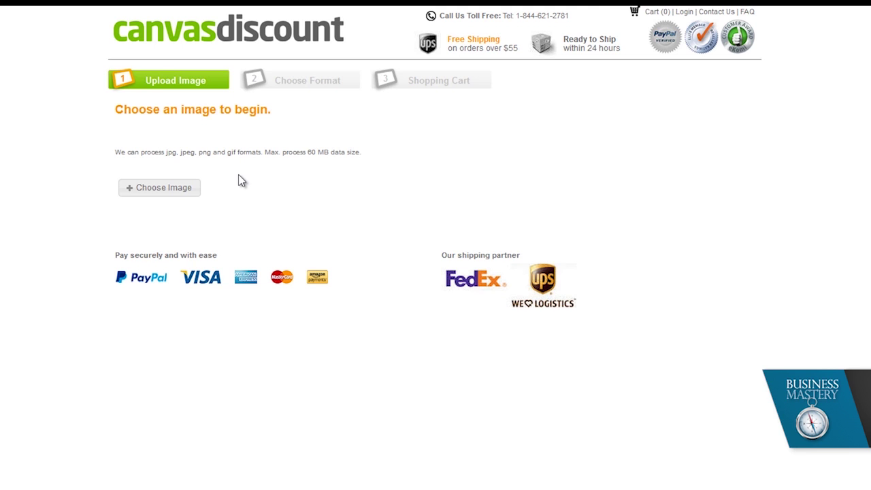
pyautogui.hotkey('alt', 'Tab')
pyautogui.hotkey('alt', 'Tab')
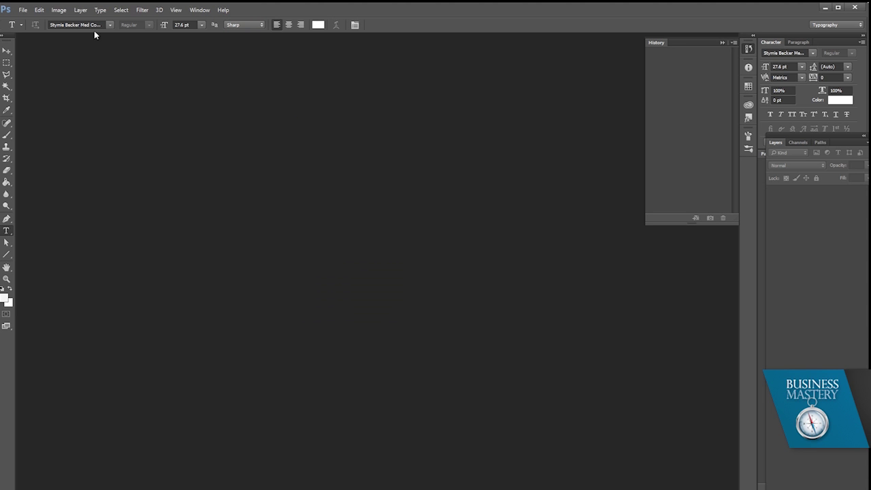
# Step: Create a new 8 x 8 inch Photoshop document at 200 ppi
pyautogui.click(23, 10)
pyautogui.click(26, 23)
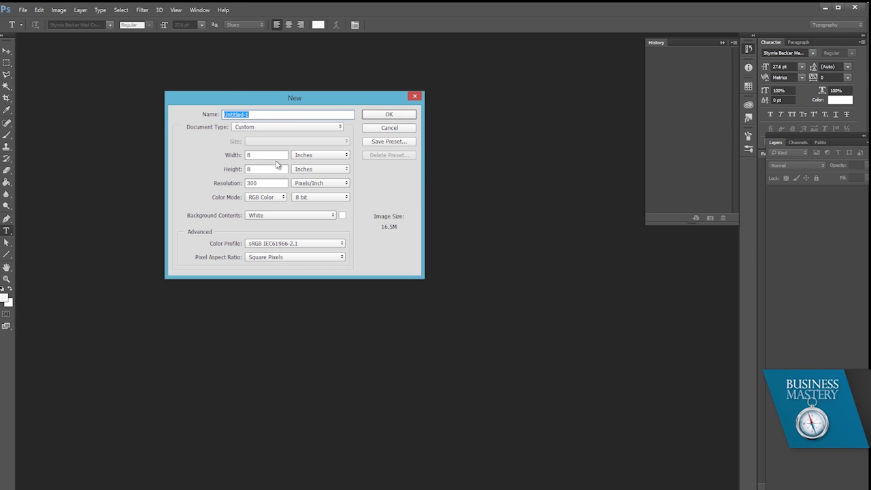
pyautogui.click(274, 185)
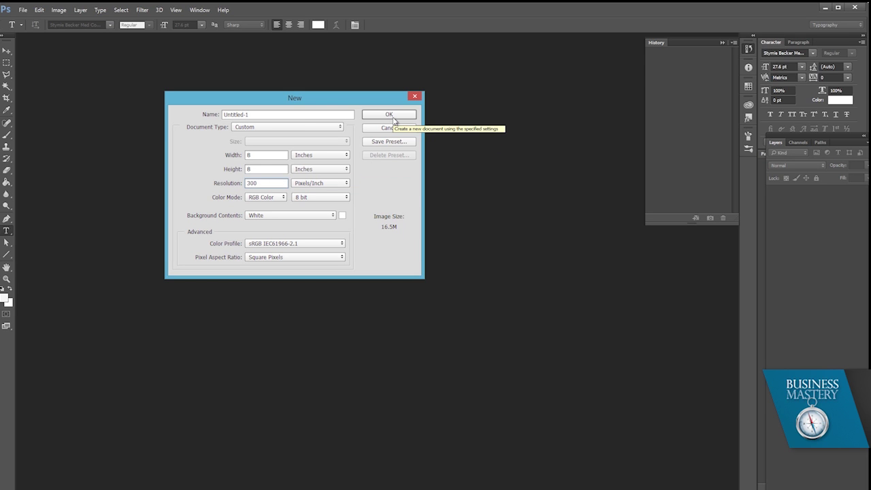
pyautogui.click(394, 119)
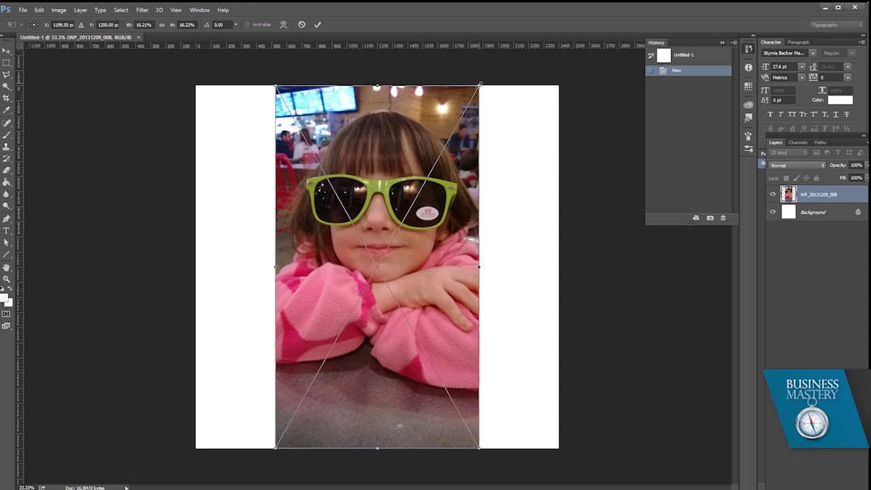
# Step: Enlarge the placed photo WP_20131209_008 to fill the canvas and move it down to frame the face
pyautogui.moveTo(480, 85); pyautogui.dragTo(655, 8)
pyautogui.moveTo(275, 448); pyautogui.dragTo(187, 487)
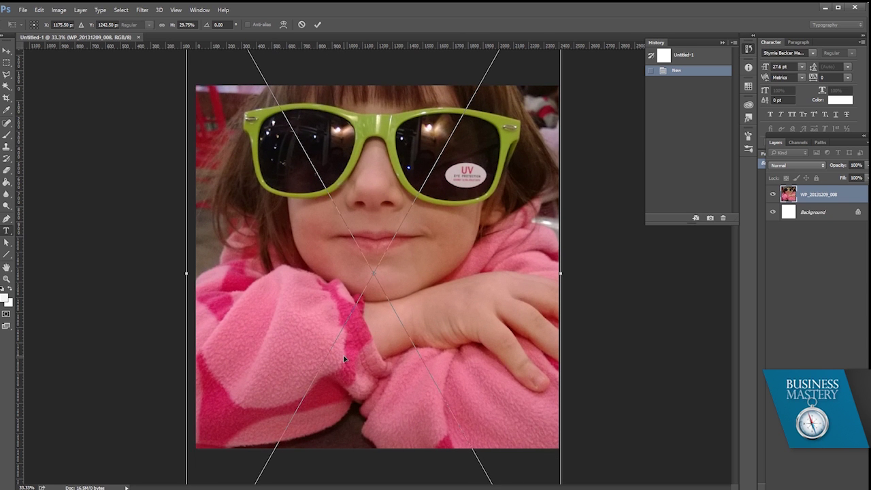
pyautogui.press('Return')
pyautogui.moveTo(402, 208); pyautogui.dragTo(410, 286)
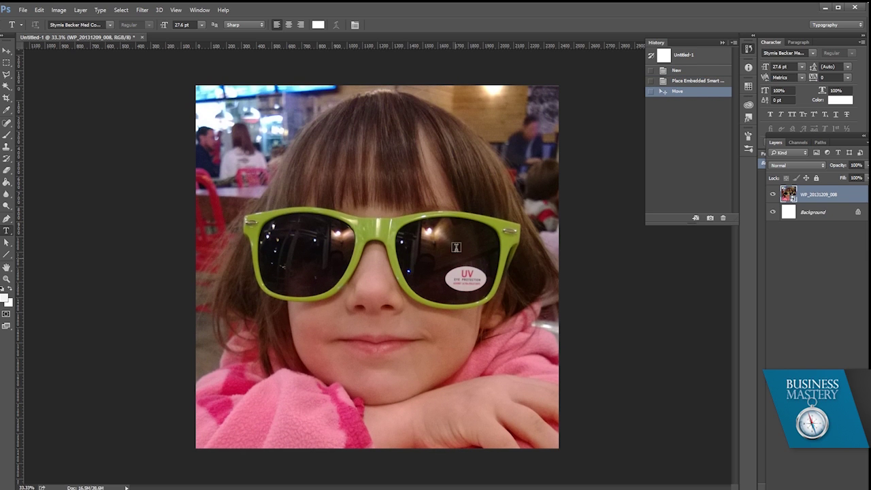
# Step: Save a copy as JPEG into the Desktop Canvas folder
pyautogui.hotkey('ctrl', 'alt', 's')
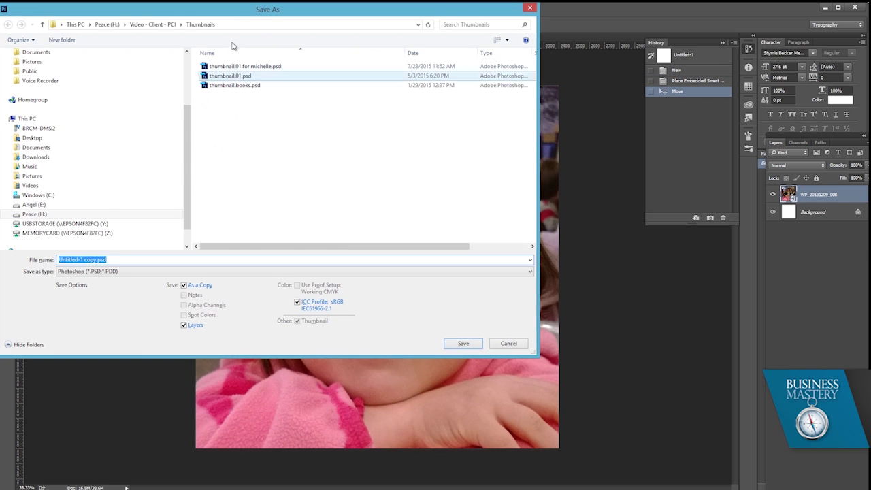
pyautogui.click(41, 138)
pyautogui.doubleClick(219, 73)
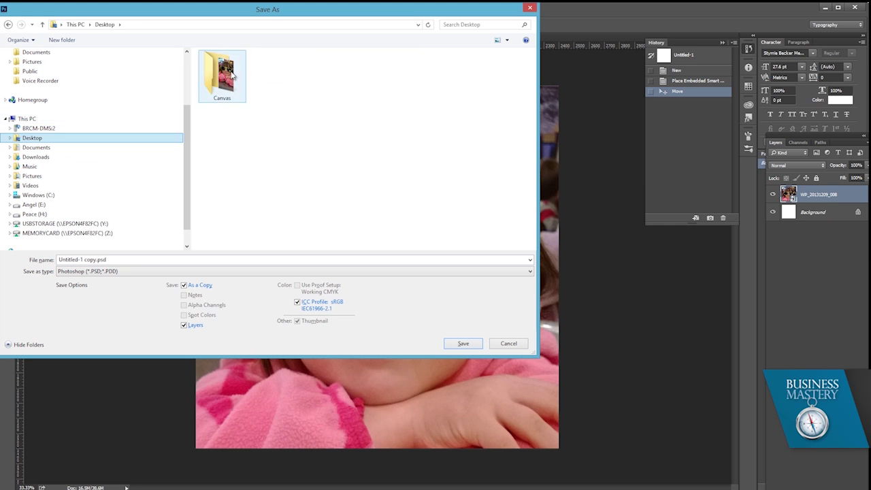
pyautogui.click(126, 273)
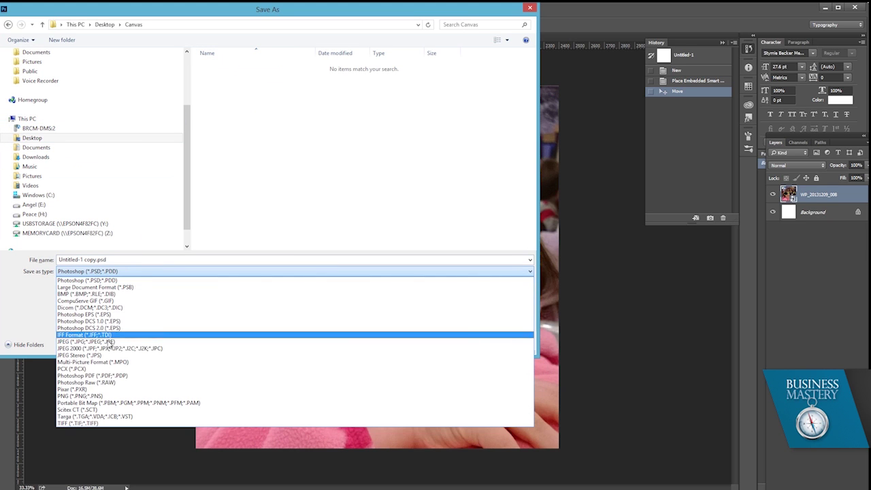
# Step: Name the file bella.jpg and save it at JPEG quality 12
pyautogui.click(124, 346)
pyautogui.click(125, 261)
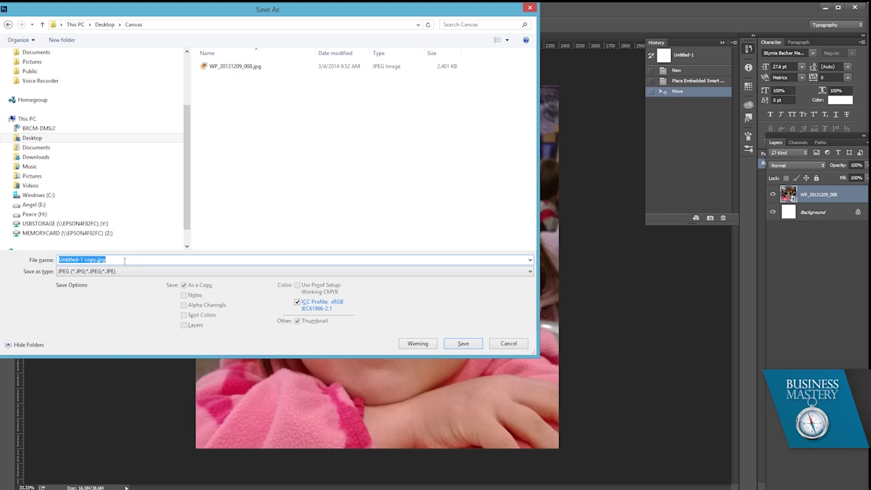
pyautogui.click(125, 261)
pyautogui.hotkey('ctrl', 'shift', 'Left')
pyautogui.write('bella')
pyautogui.press('Return')
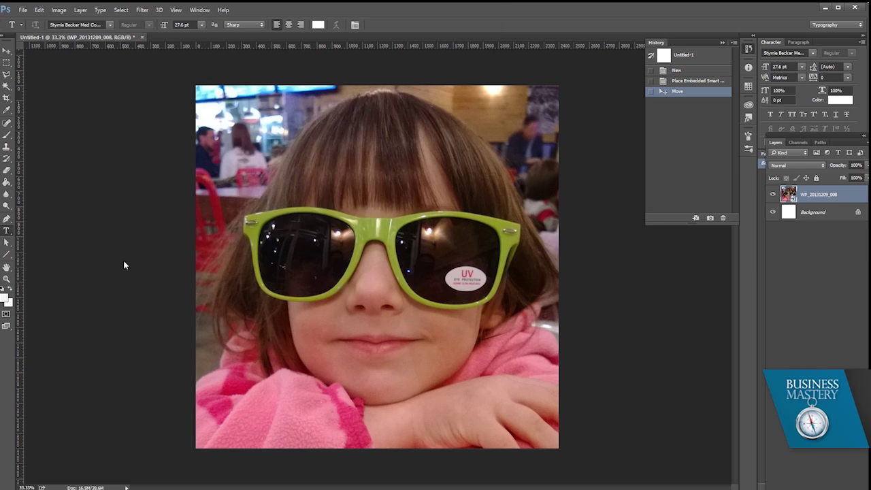
pyautogui.write('12')
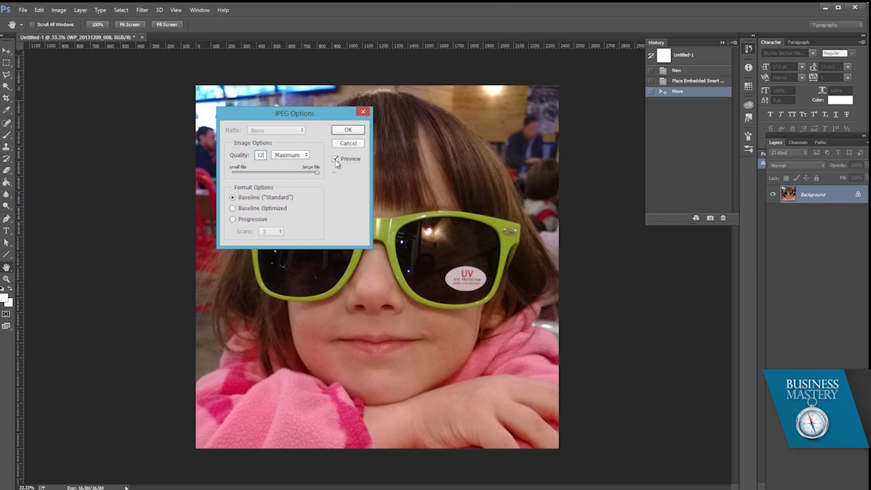
pyautogui.press('Return')
pyautogui.press('t')
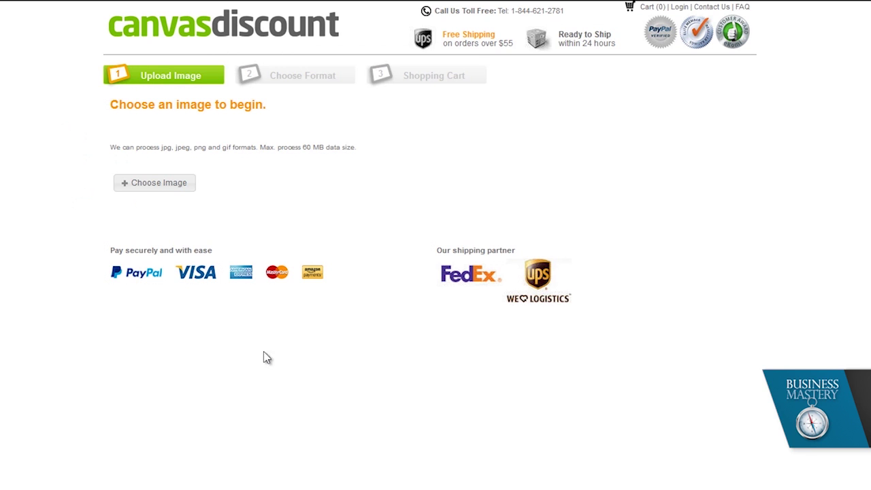
# Step: Upload bella.jpg from the Desktop Canvas folder to Canvas Discount
pyautogui.click(176, 185)
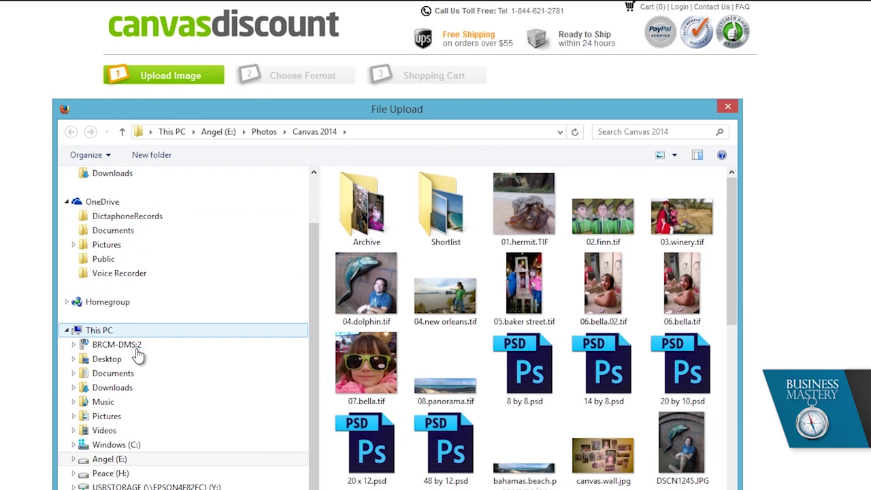
pyautogui.click(124, 363)
pyautogui.doubleClick(368, 204)
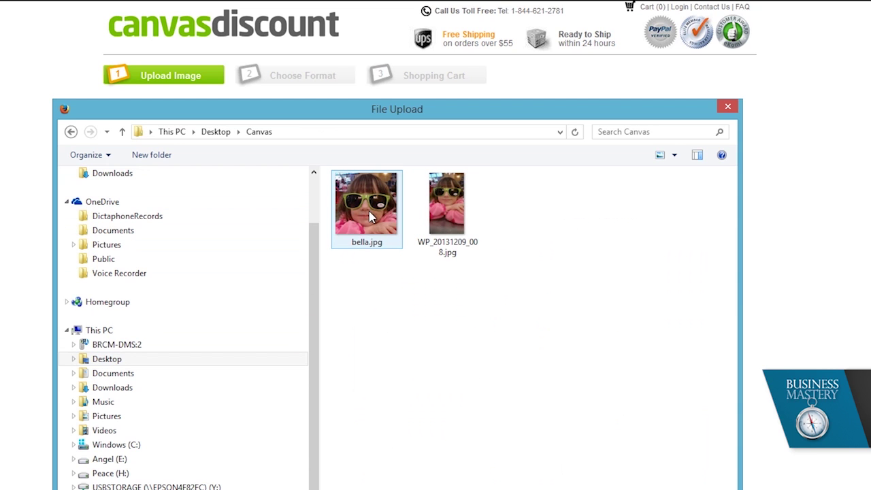
pyautogui.click(375, 206)
pyautogui.doubleClick(377, 205)
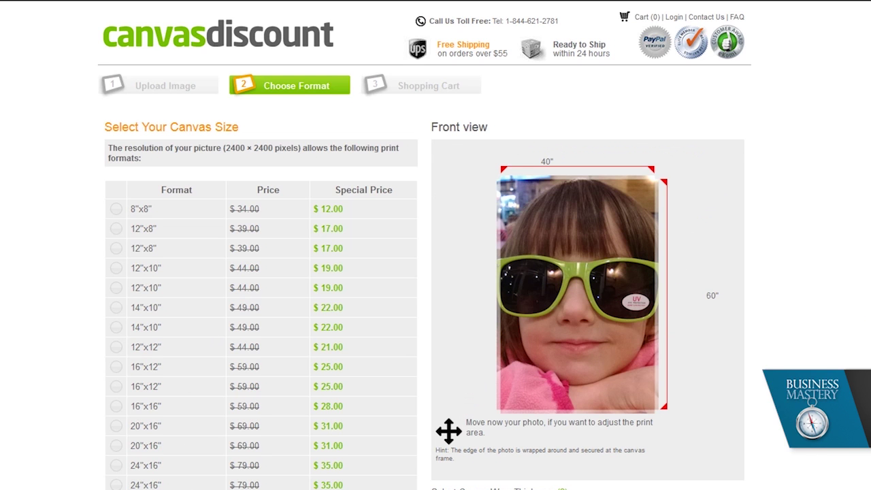
# Step: Choose the 8"x8" canvas size and change the border from Folded to Stretched
pyautogui.click(116, 210)
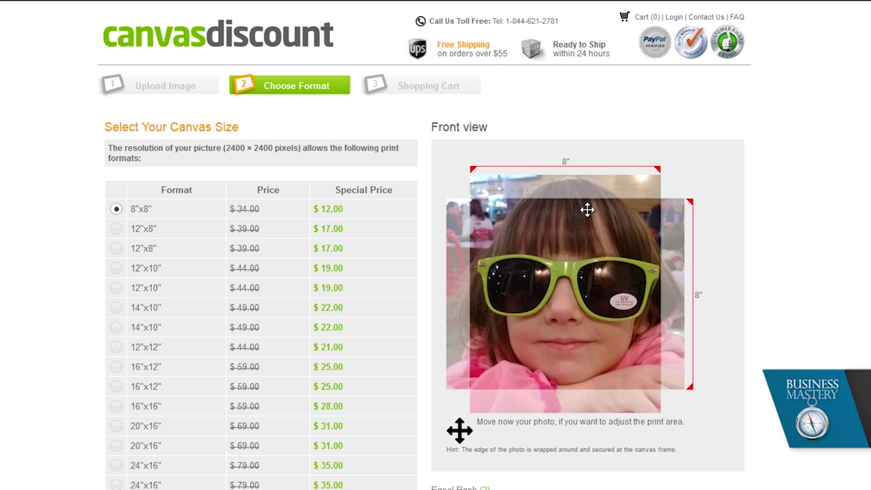
pyautogui.scroll(-3, 500, 484)
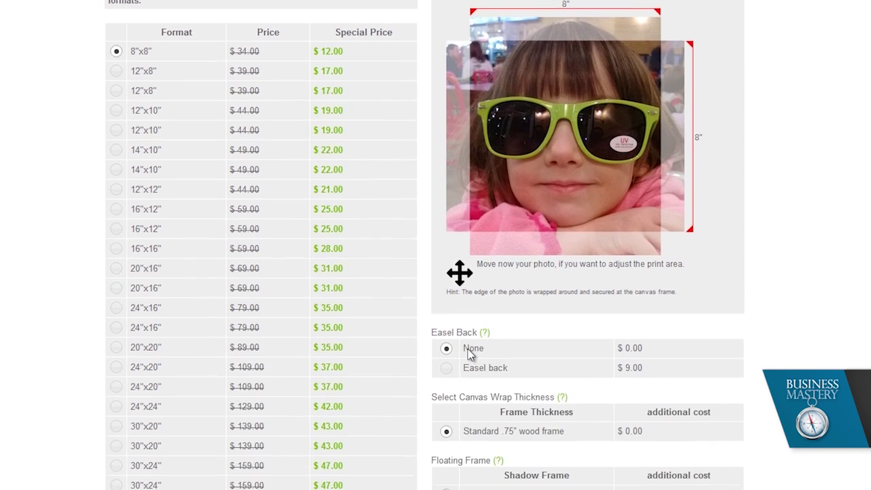
pyautogui.scroll(-2, 468, 353)
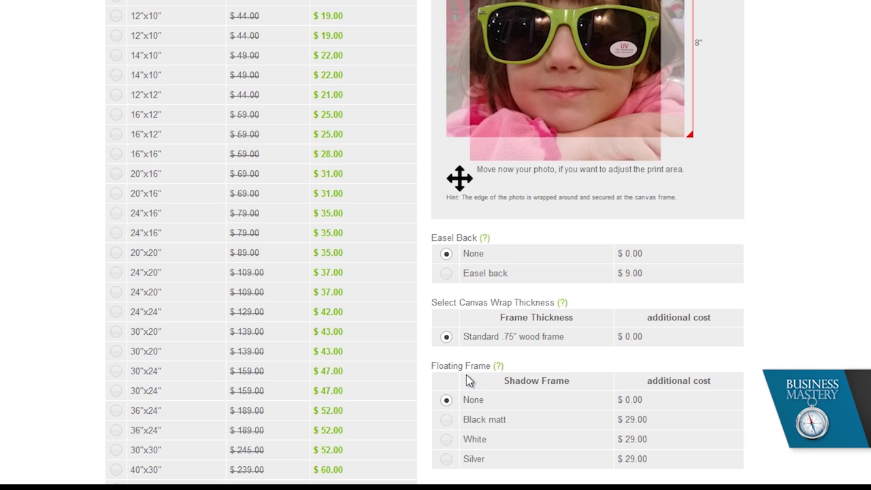
pyautogui.scroll(-3, 521, 378)
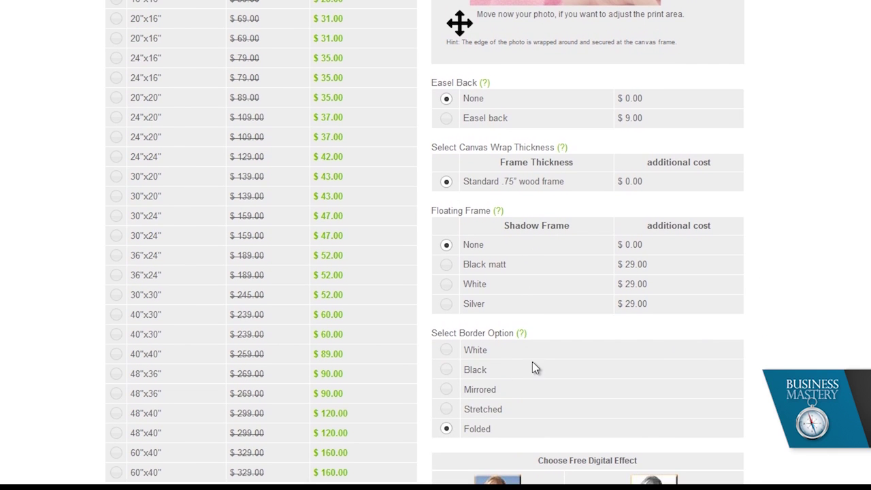
pyautogui.scroll(-3, 535, 367)
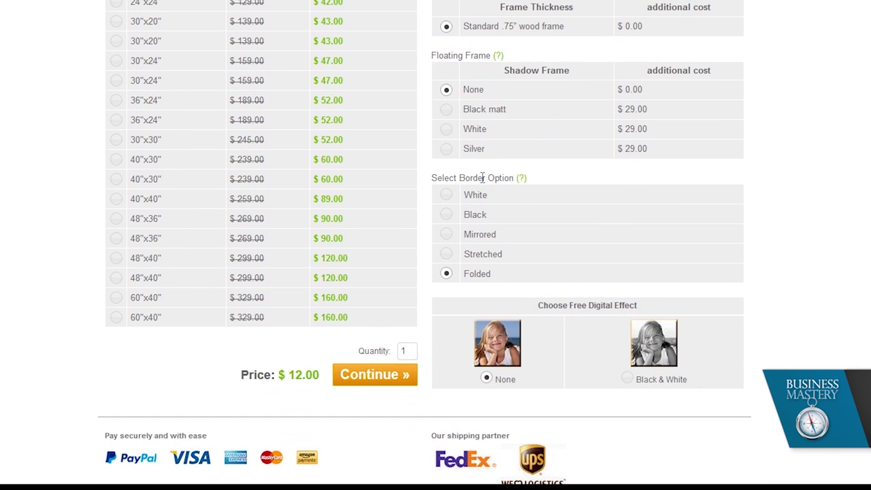
pyautogui.click(446, 255)
pyautogui.scroll(5, 830, 180)
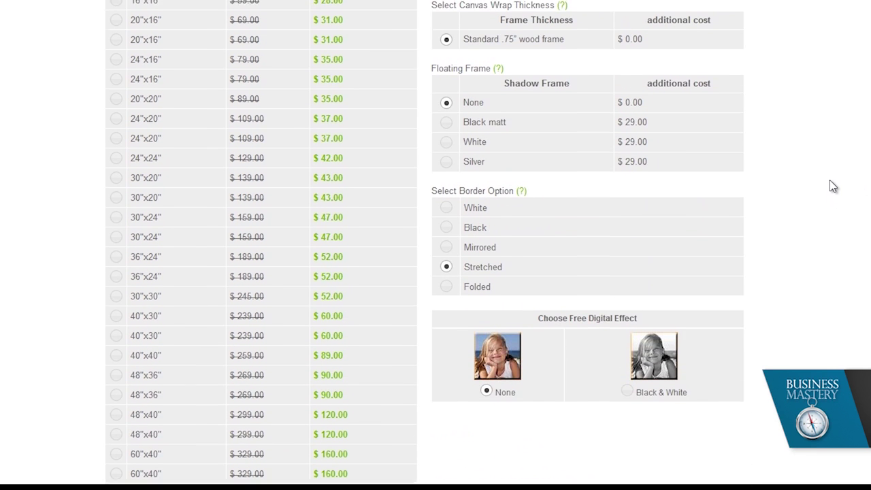
pyautogui.scroll(2, 685, 50)
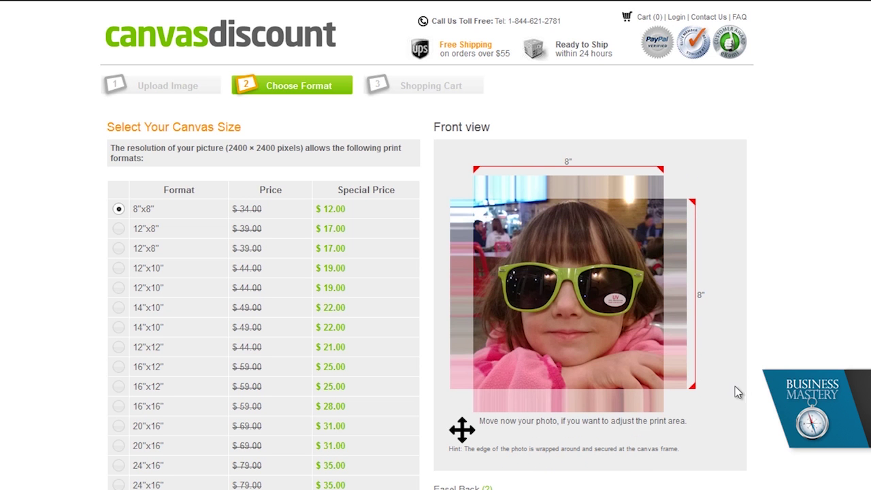
# Step: After comparing the Black border, reselect Stretched for the 8"x8" canvas before checkout
pyautogui.scroll(-4, 741, 381)
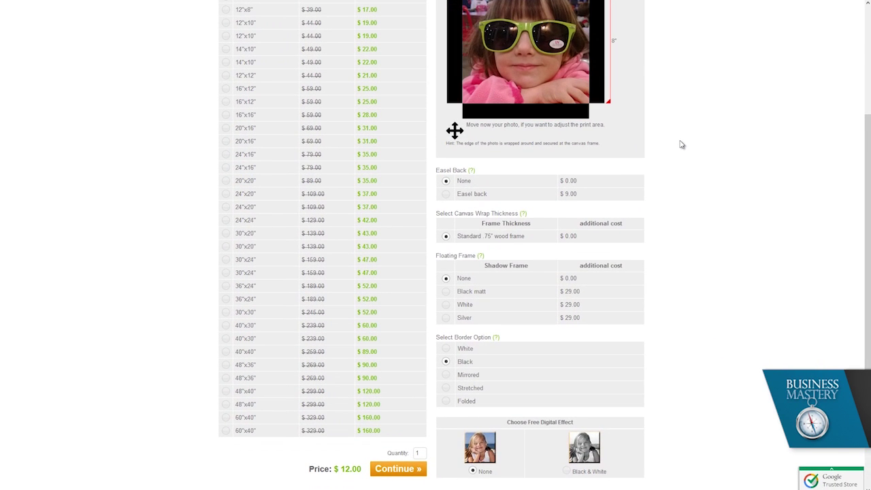
pyautogui.scroll(1, 681, 142)
pyautogui.scroll(-2, 673, 170)
pyautogui.click(446, 336)
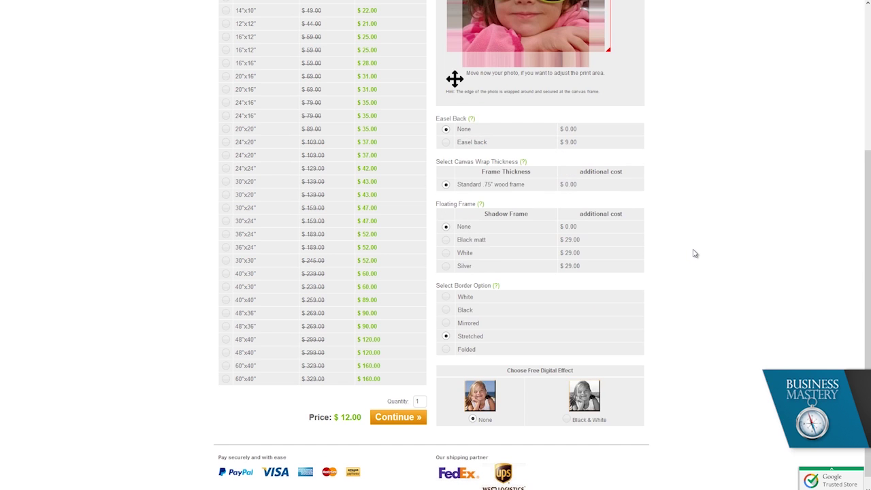
pyautogui.scroll(1, 540, 223)
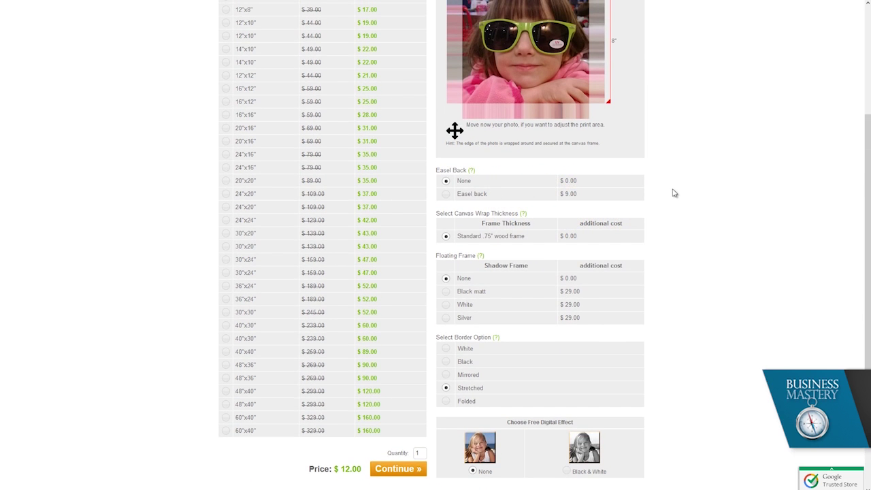
pyautogui.scroll(1, 534, 233)
pyautogui.scroll(-2, 691, 302)
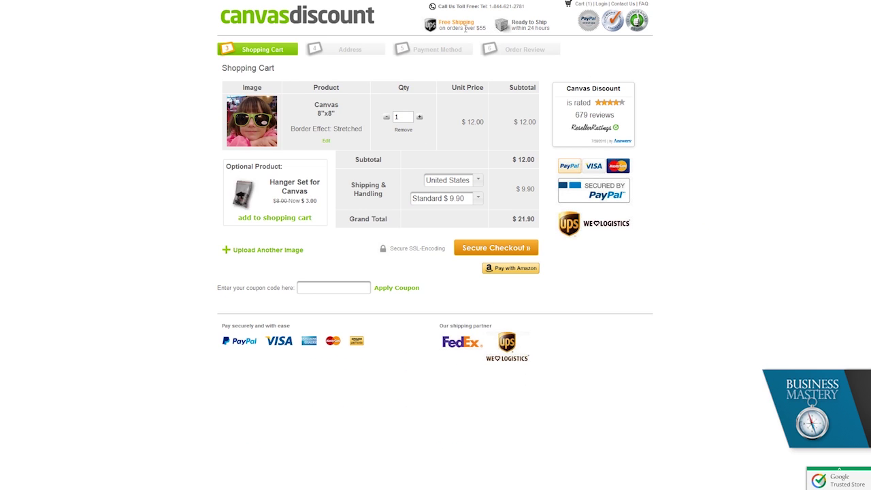
# Step: Change the cart quantity of the 8"x8" canvas from 1 to 5
pyautogui.moveTo(405, 117); pyautogui.dragTo(387, 121)
pyautogui.write('5')
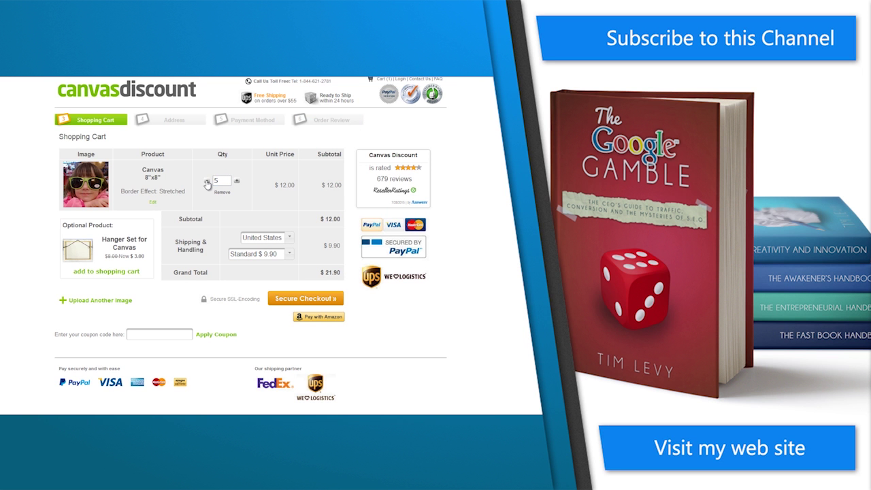